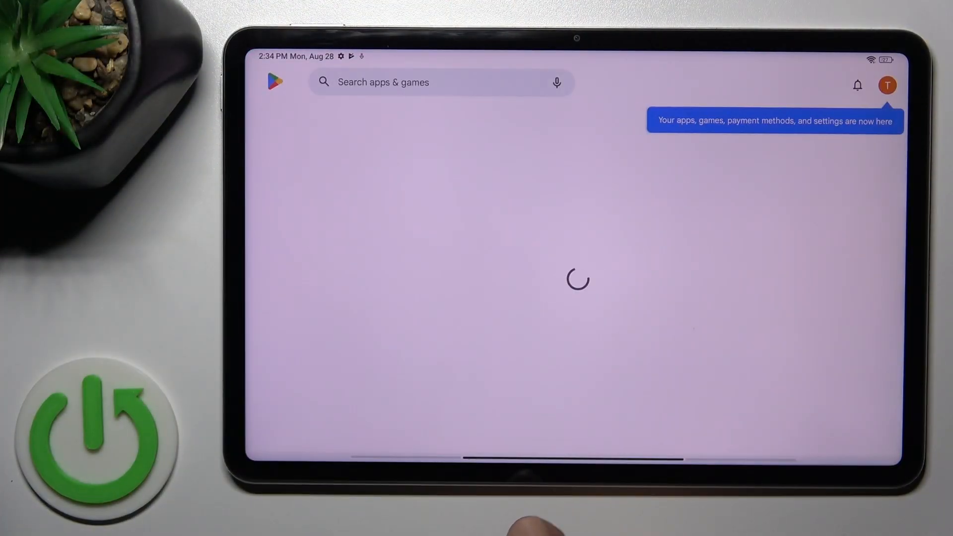
- Search Google Play for 'x icon changer' to bring up the X Icon Changer listing
{"action": "left_click", "coordinate": [440, 82]}
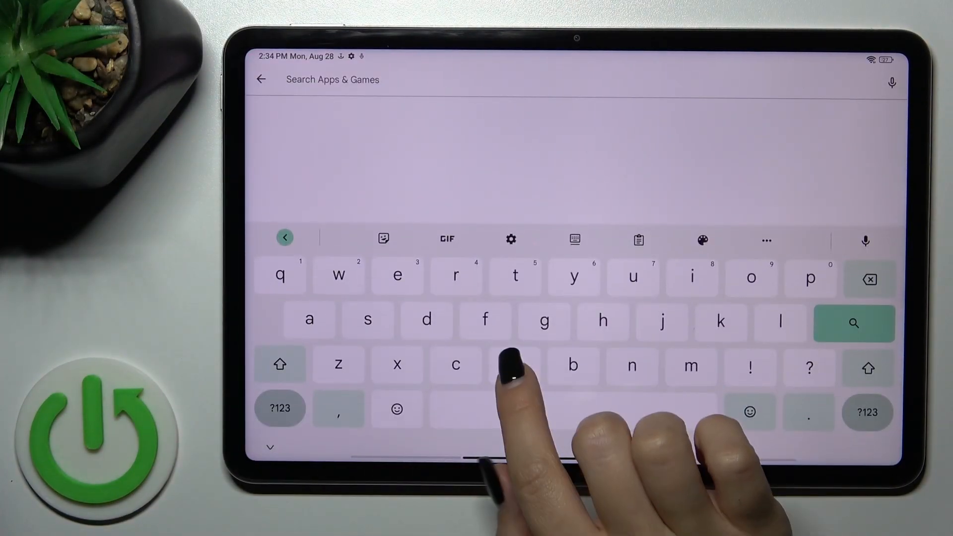
{"action": "type", "text": "x"}
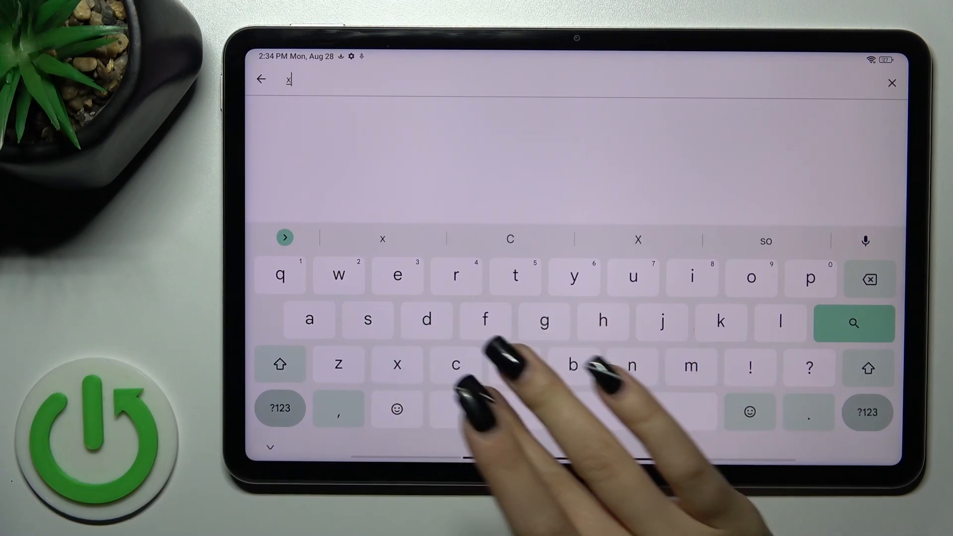
{"action": "type", "text": " ico"}
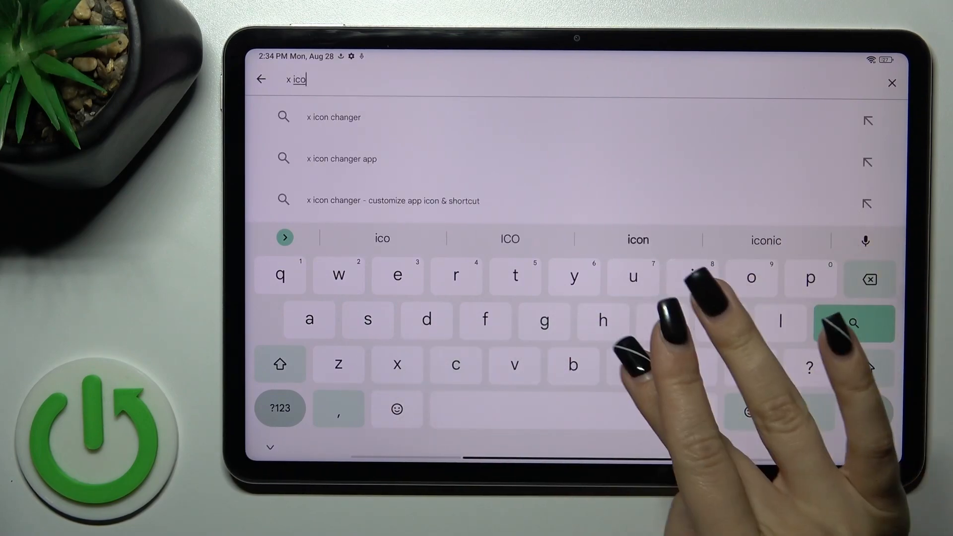
{"action": "type", "text": "n ch"}
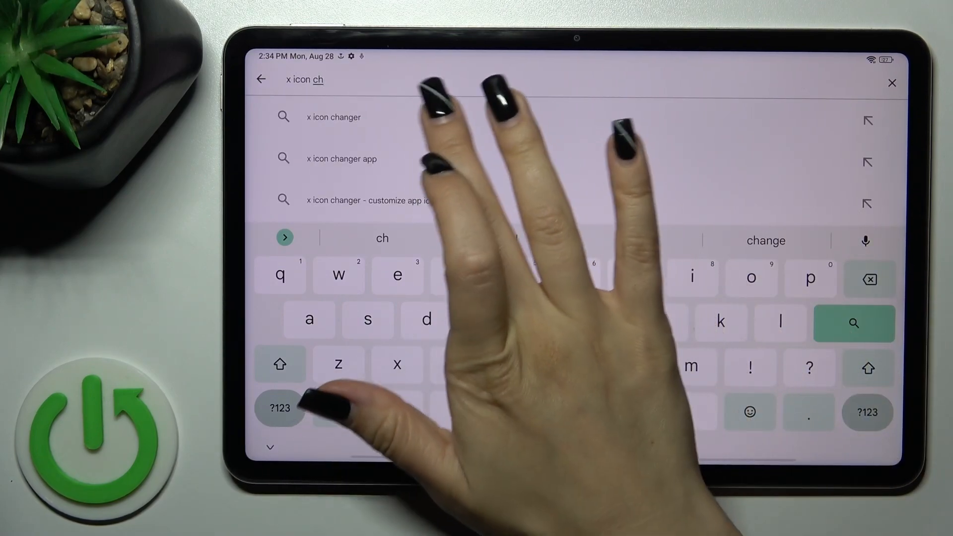
{"action": "left_click", "coordinate": [333, 117]}
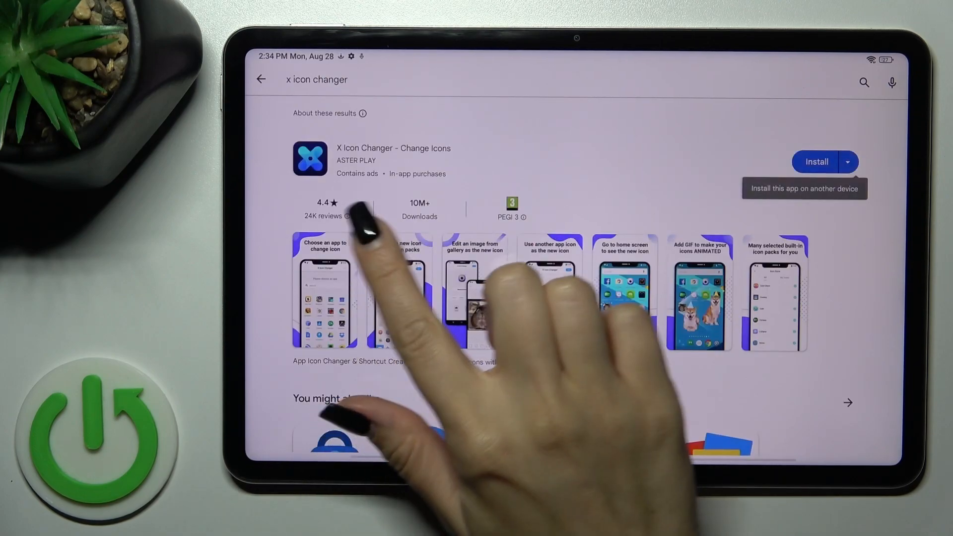
- Install X Icon Changer - Change Icons from its Play Store listing
{"action": "left_click", "coordinate": [826, 162]}
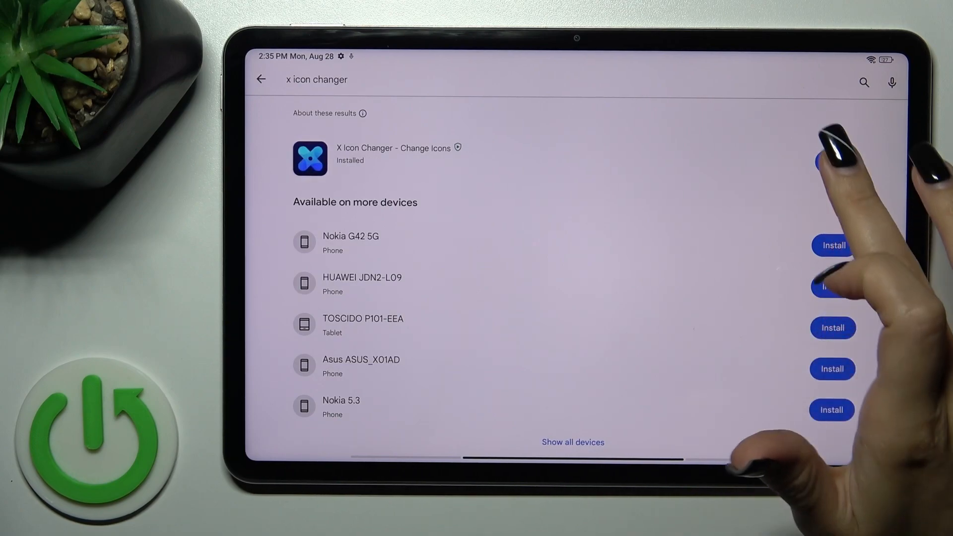
- Launch X Icon Changer, dismissing the King's Choice ad, to reach its app-selection grid
{"action": "left_click", "coordinate": [836, 162]}
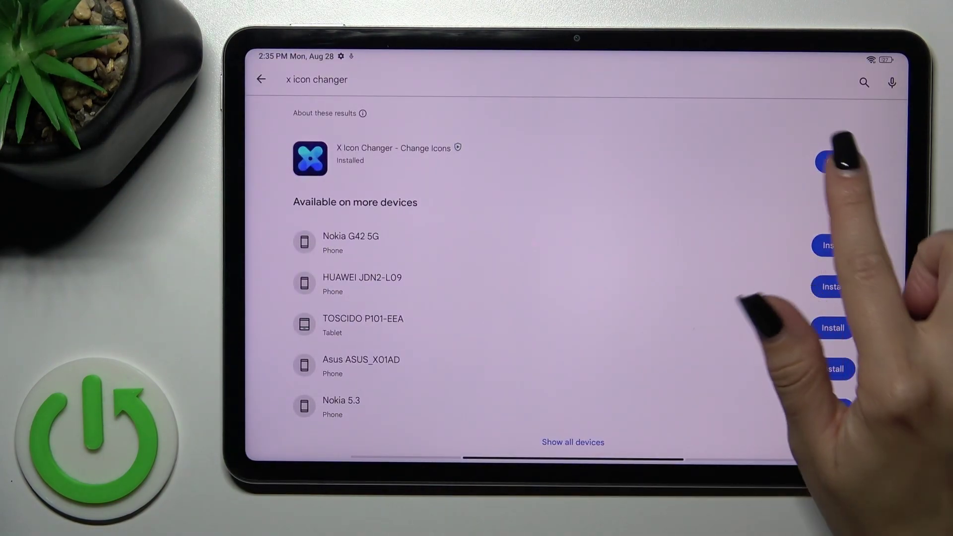
{"action": "left_click", "coordinate": [837, 162]}
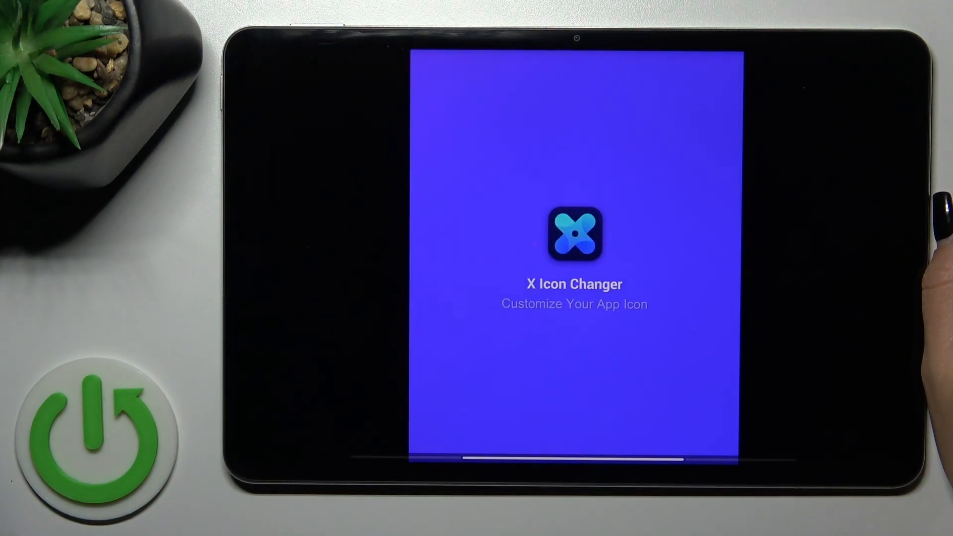
{"action": "key", "text": "XF86PowerOff"}
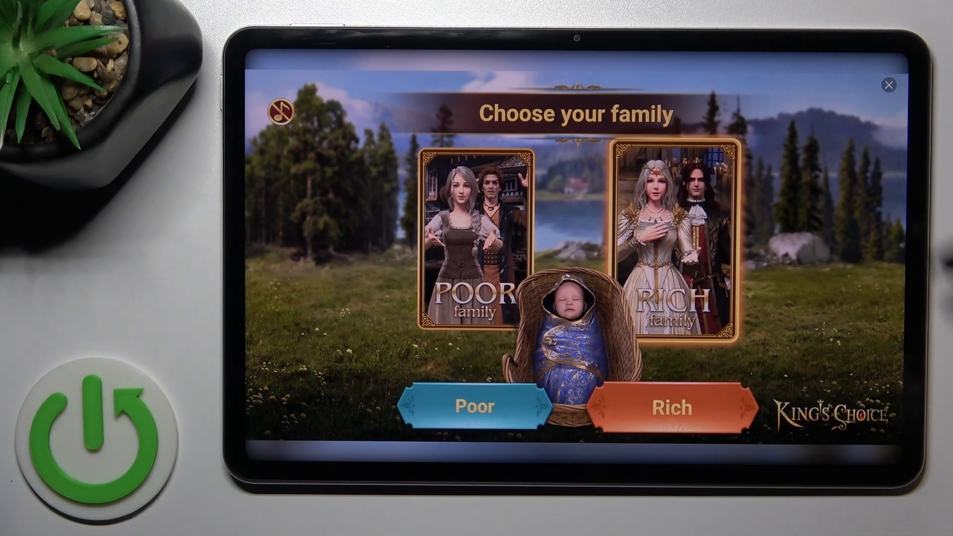
{"action": "left_click", "coordinate": [889, 85]}
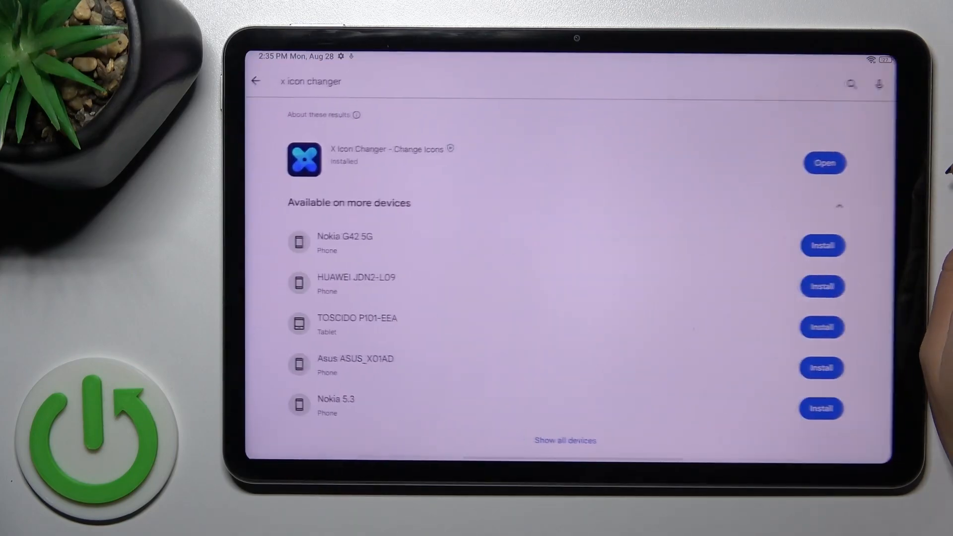
{"action": "scroll", "coordinate": [746, 299], "scroll_direction": "down", "scroll_amount": 5}
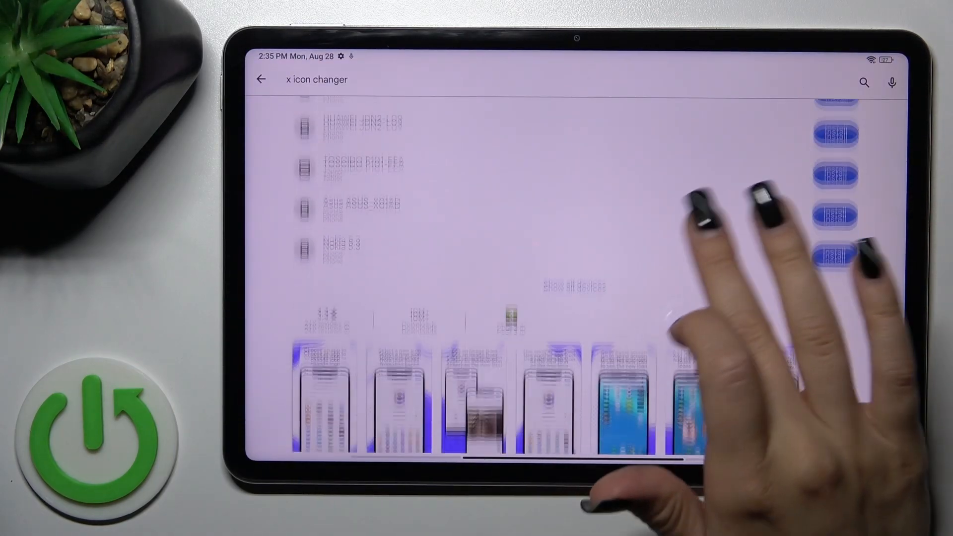
{"action": "scroll", "coordinate": [745, 298], "scroll_direction": "up", "scroll_amount": 5}
{"action": "left_click", "coordinate": [836, 163]}
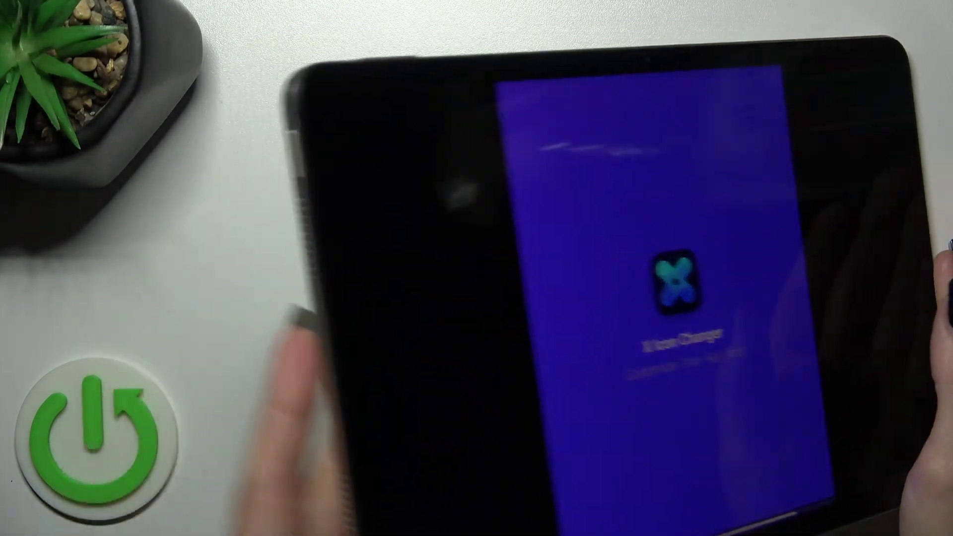
{"action": "left_click_drag", "start_coordinate": [585, 470], "coordinate": [585, 299]}
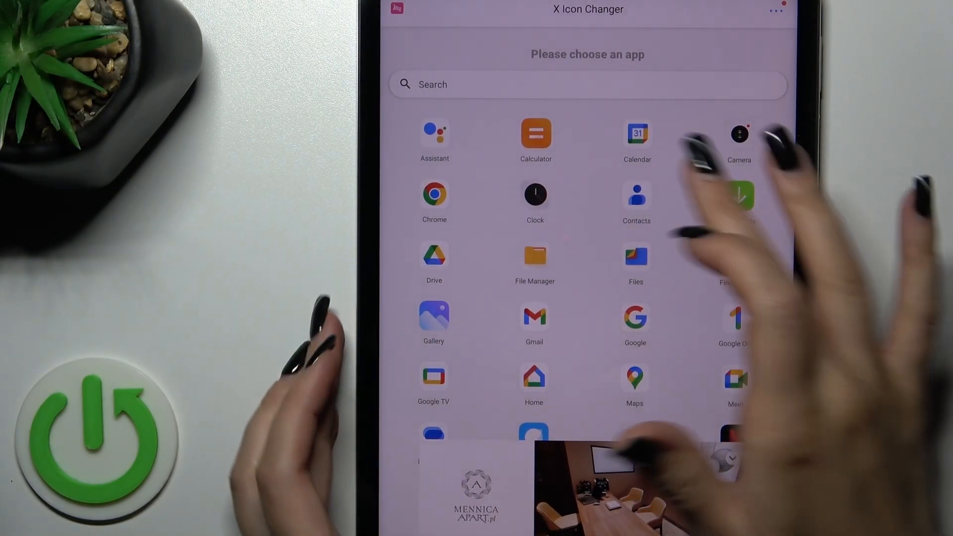
{"action": "scroll", "coordinate": [587, 261], "scroll_direction": "down", "scroll_amount": 5}
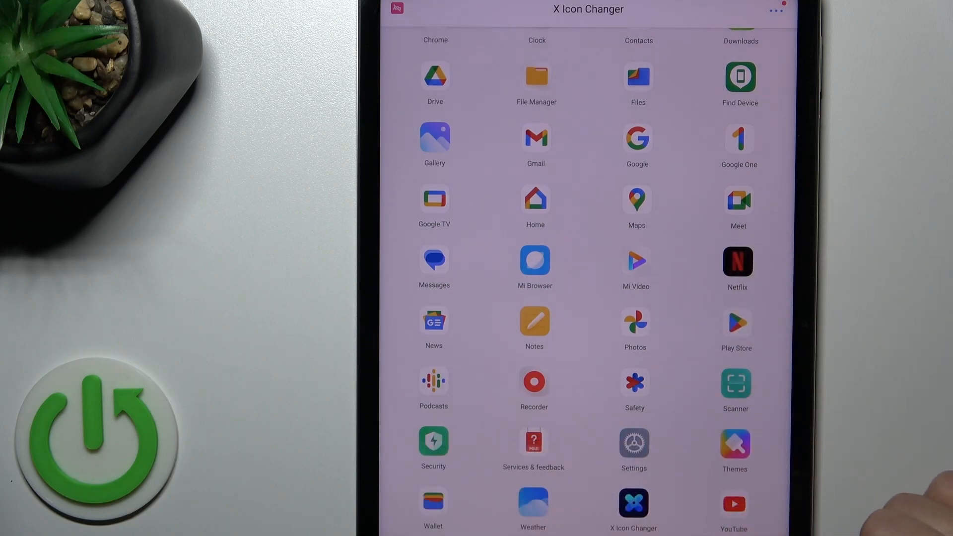
- Choose Settings as the app whose icon will be changed
{"action": "left_click", "coordinate": [635, 444]}
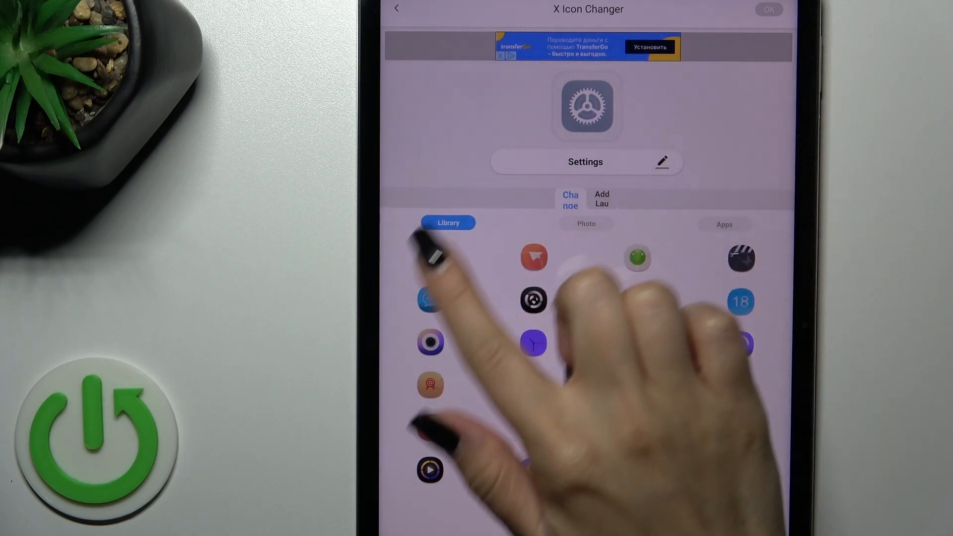
- Browse the icon packs, dismissing the Advanced Icon Pack prompt, to reach the dark collection
{"action": "left_click_drag", "start_coordinate": [745, 447], "coordinate": [544, 447]}
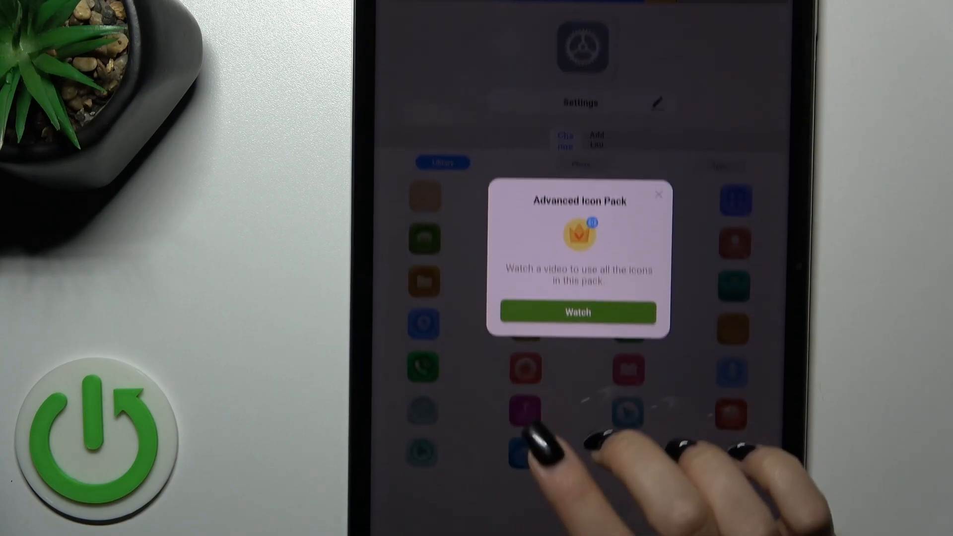
{"action": "left_click", "coordinate": [654, 192]}
{"action": "left_click_drag", "start_coordinate": [641, 313], "coordinate": [674, 257]}
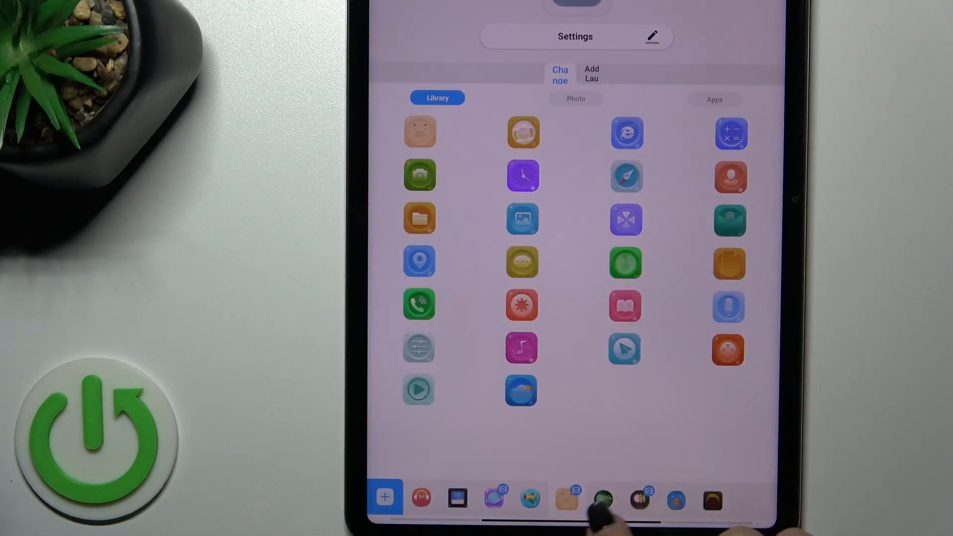
{"action": "left_click", "coordinate": [457, 500]}
{"action": "left_click", "coordinate": [676, 501]}
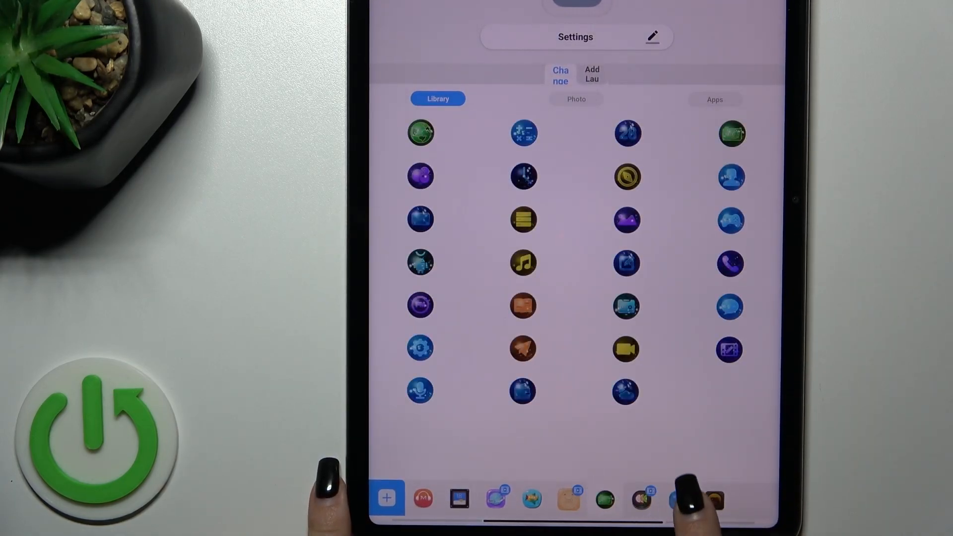
{"action": "left_click", "coordinate": [713, 501]}
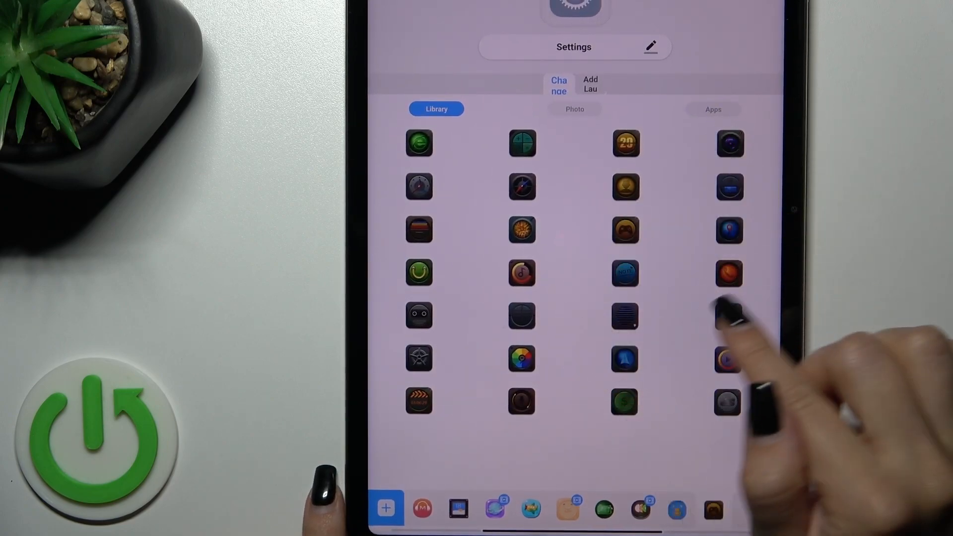
- Select the dark wheel icon for Settings, confirm it and proceed to the permissions settings
{"action": "left_click", "coordinate": [419, 358]}
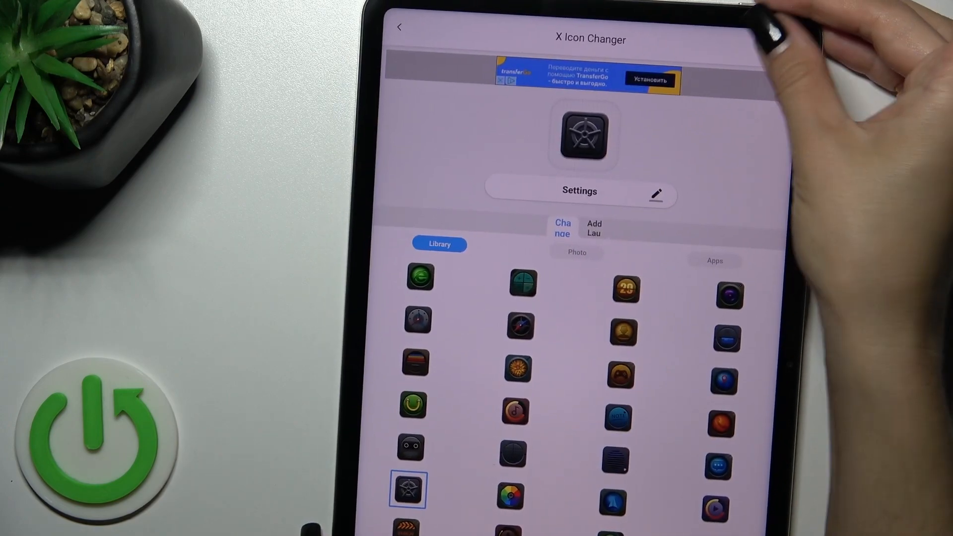
{"action": "left_click", "coordinate": [771, 48]}
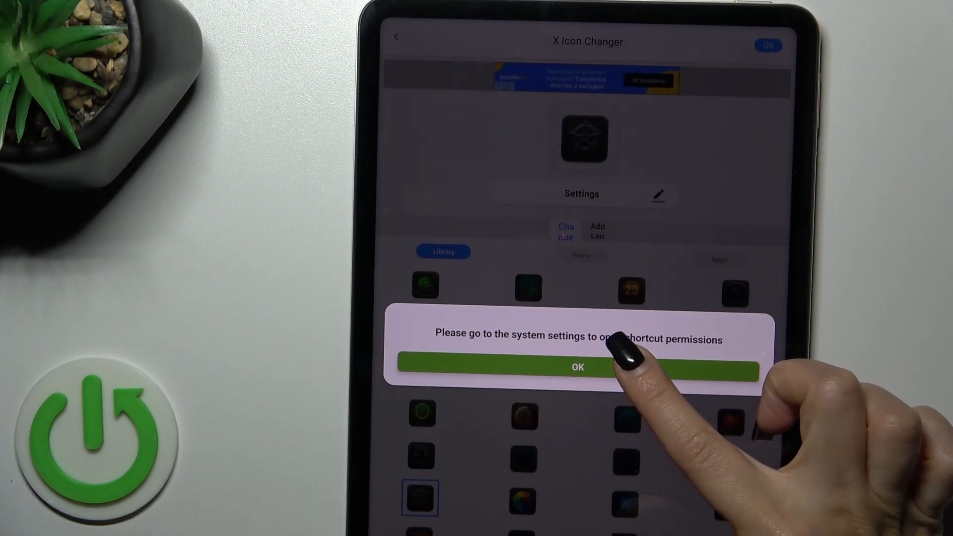
{"action": "left_click", "coordinate": [623, 365]}
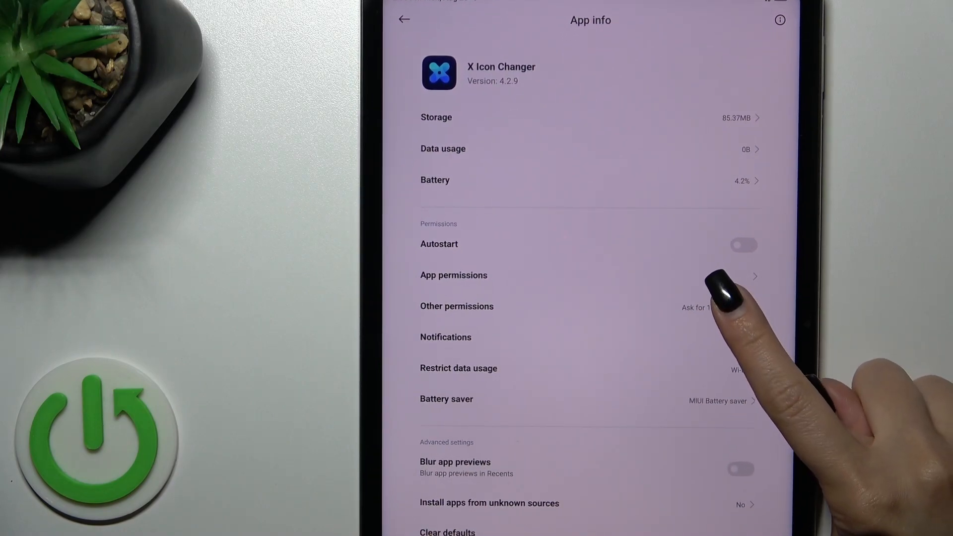
- Set Home screen shortcuts, Show on Lock screen and background windows to Always allow
{"action": "left_click", "coordinate": [734, 306]}
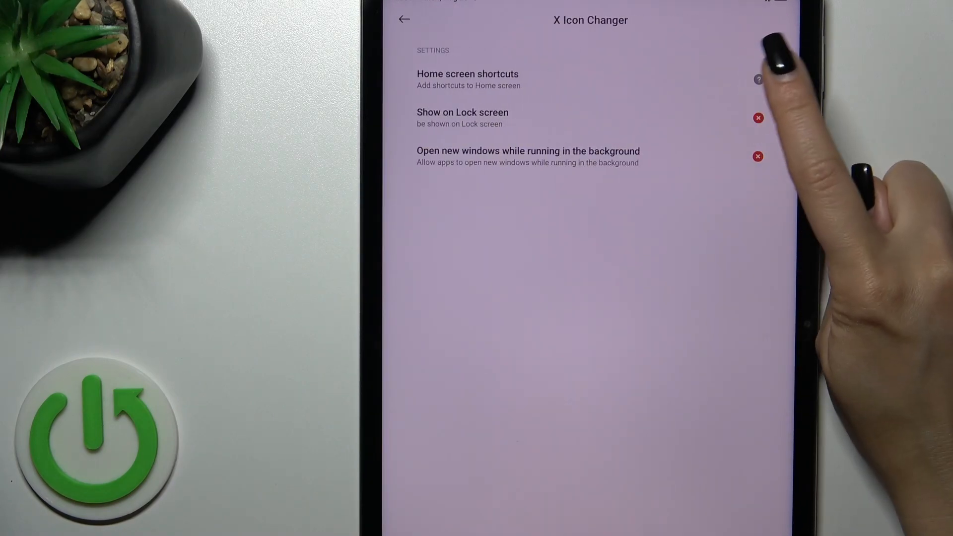
{"action": "left_click", "coordinate": [756, 75]}
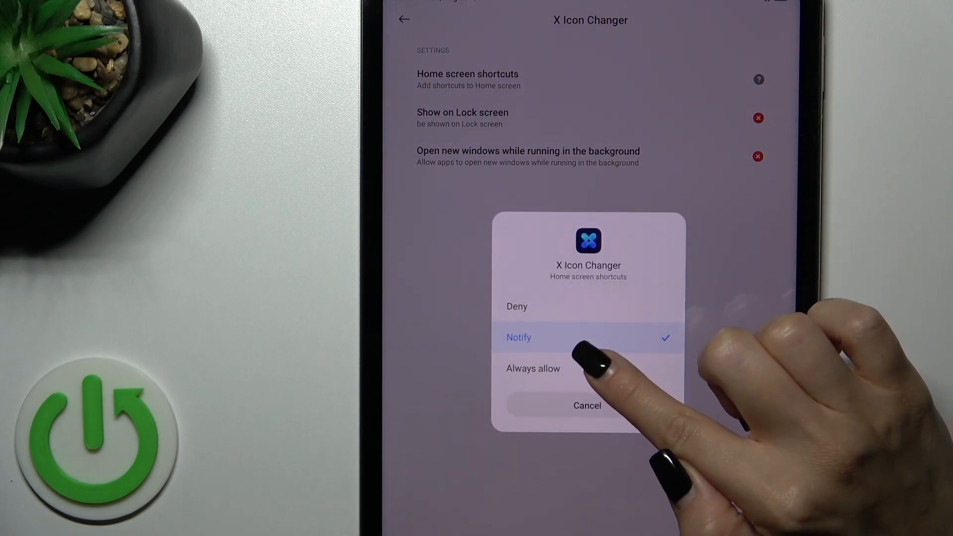
{"action": "left_click", "coordinate": [588, 368]}
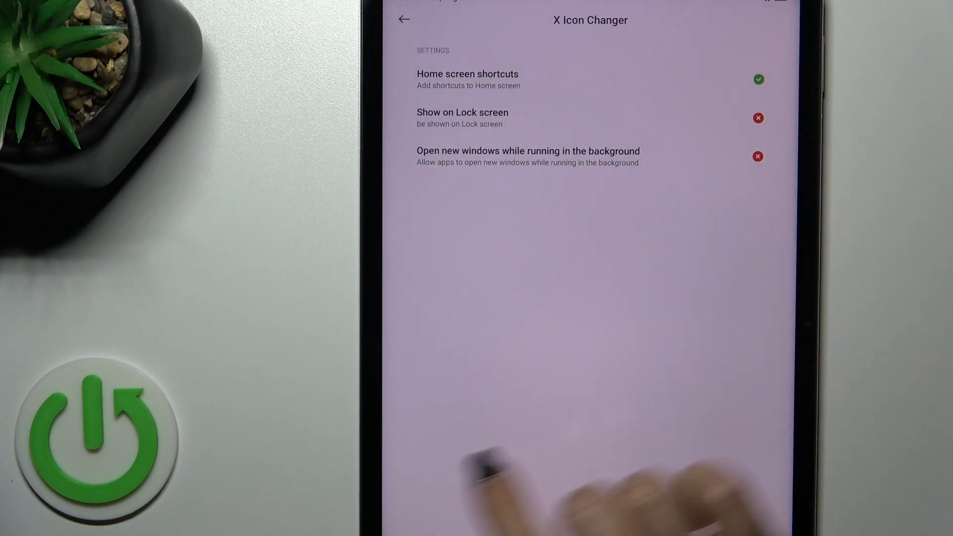
{"action": "left_click", "coordinate": [759, 118]}
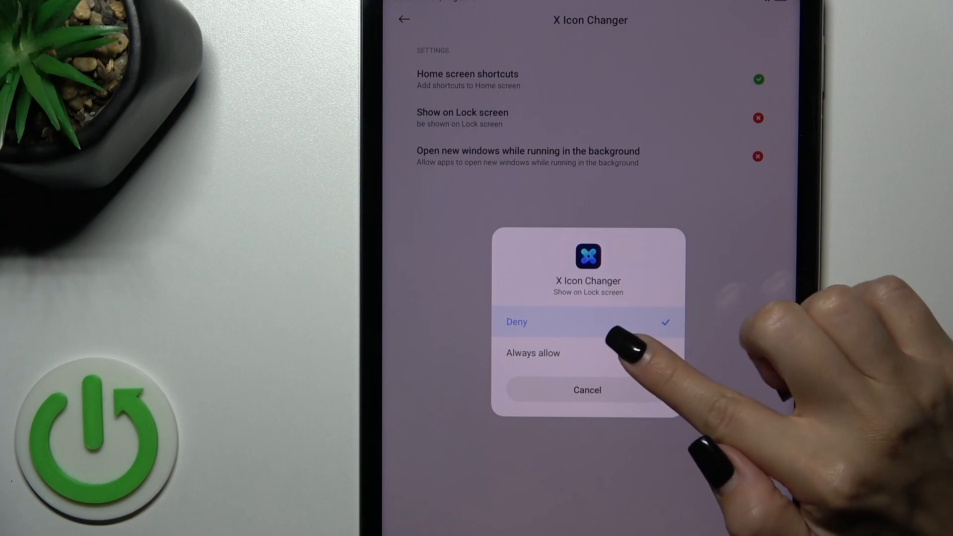
{"action": "left_click", "coordinate": [589, 353]}
{"action": "left_click", "coordinate": [758, 157]}
{"action": "left_click", "coordinate": [589, 353]}
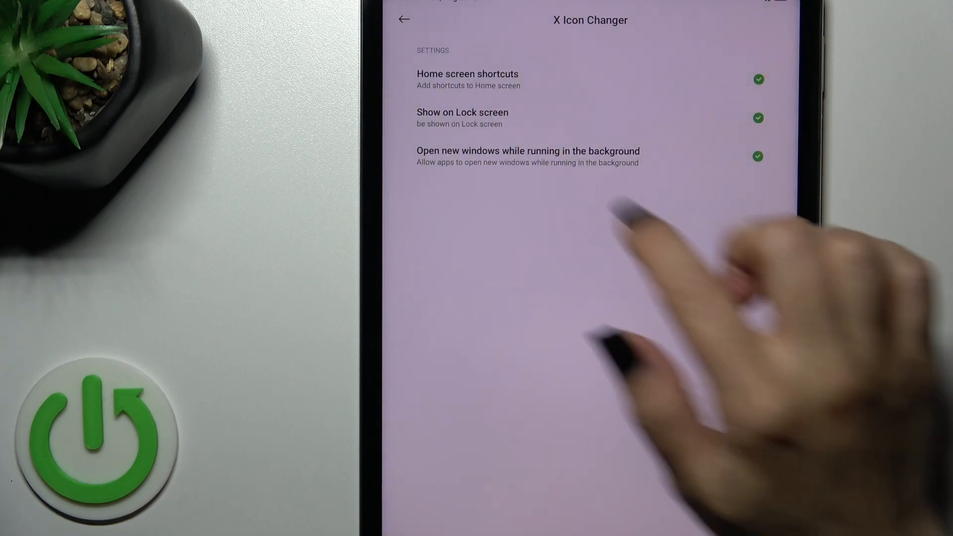
- Return from Android Settings to the X Icon Changer icon editor
{"action": "left_click", "coordinate": [403, 19]}
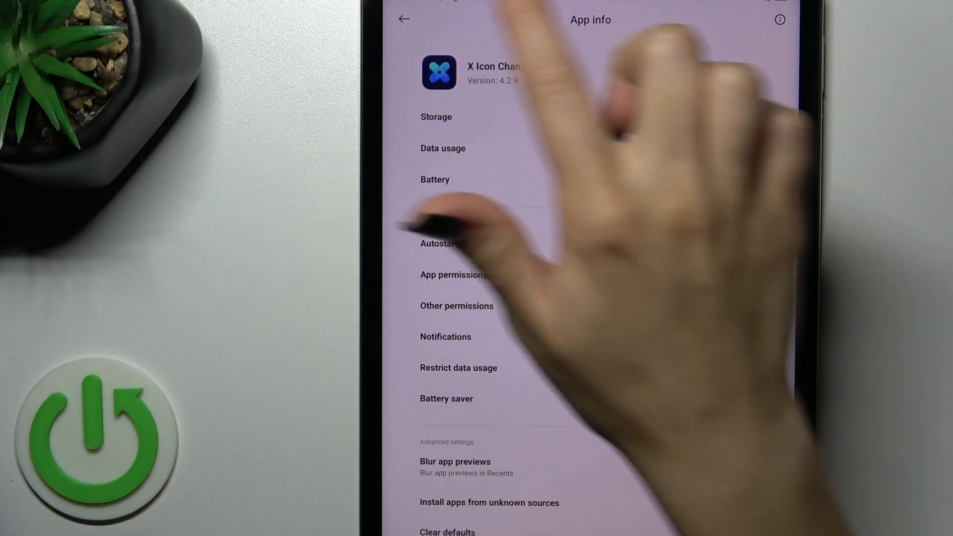
{"action": "left_click", "coordinate": [437, 117]}
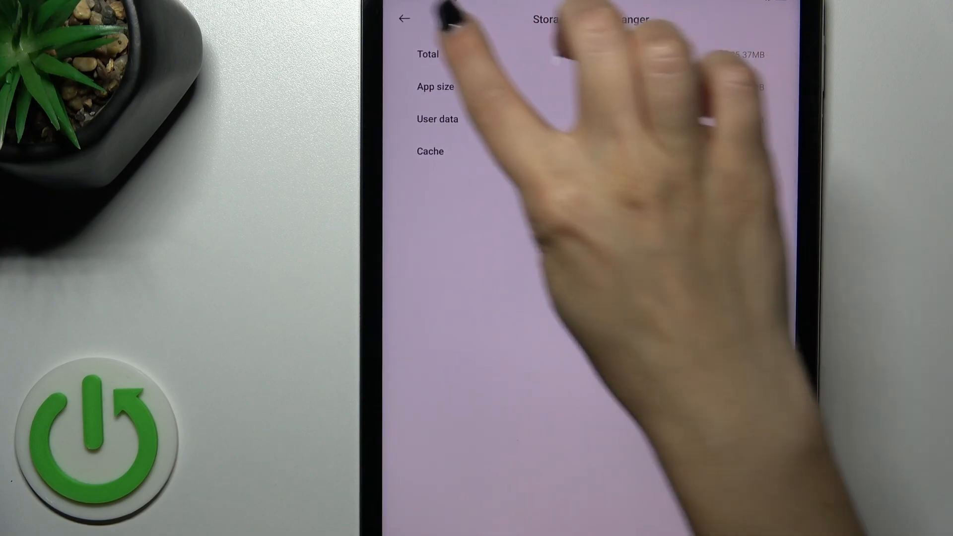
{"action": "left_click", "coordinate": [404, 18]}
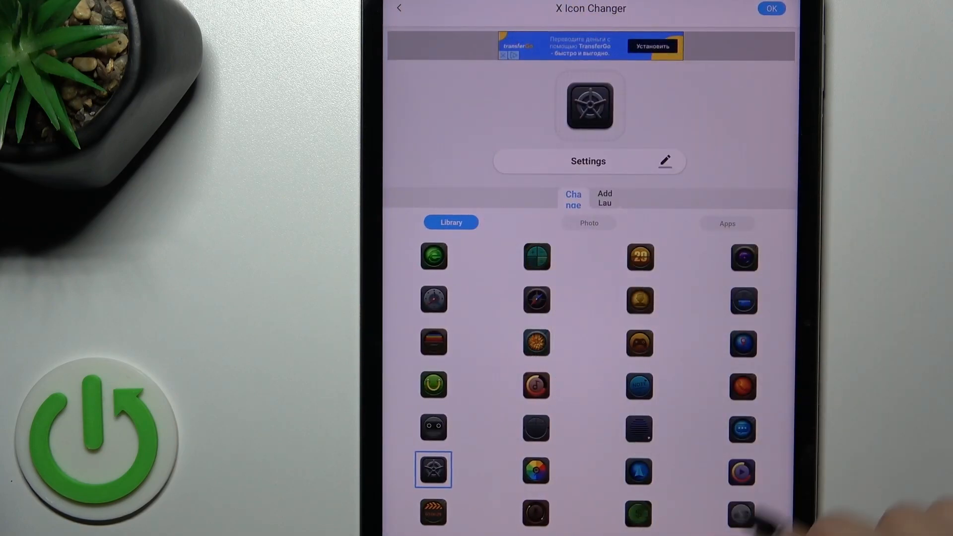
- Apply the dark wheel icon, creating the Settings home-screen shortcut, and close the Coin Master ad
{"action": "left_click", "coordinate": [772, 8]}
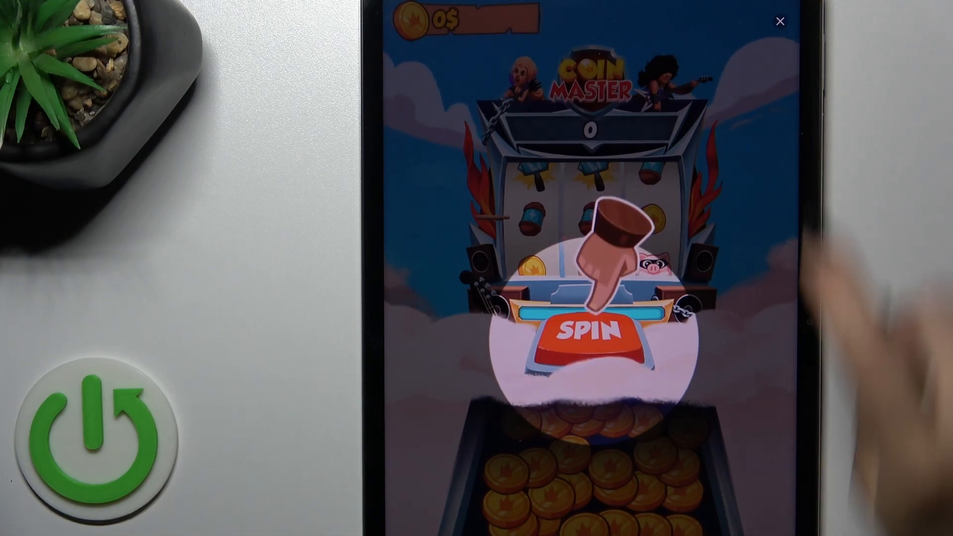
{"action": "left_click", "coordinate": [780, 21]}
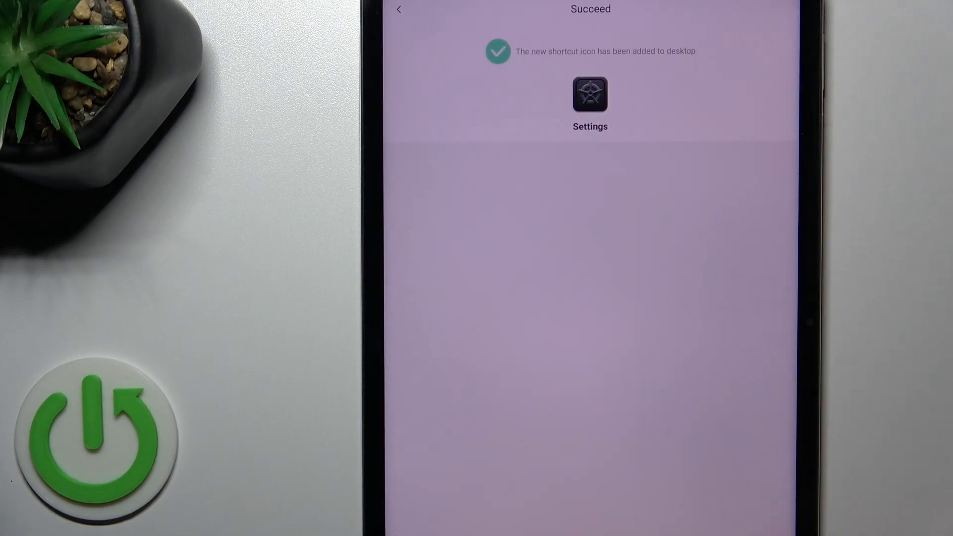